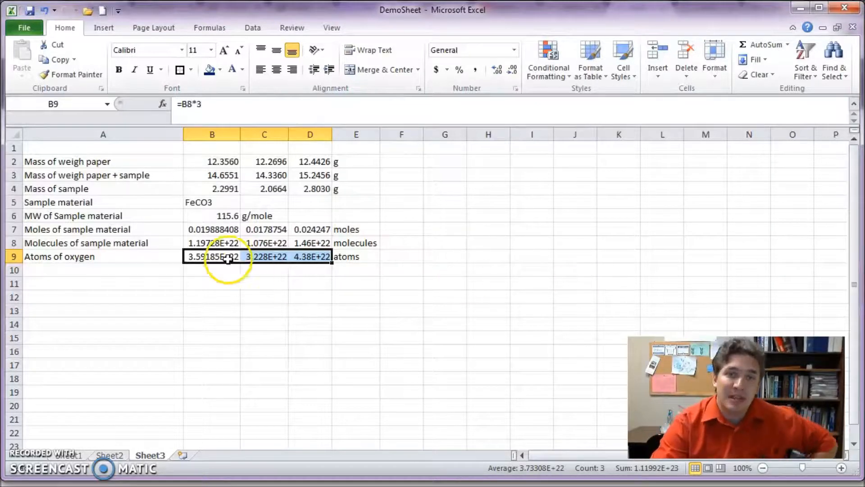
pyautogui.click(99, 202)
pyautogui.click(218, 199)
pyautogui.moveTo(257, 207); pyautogui.dragTo(292, 201)
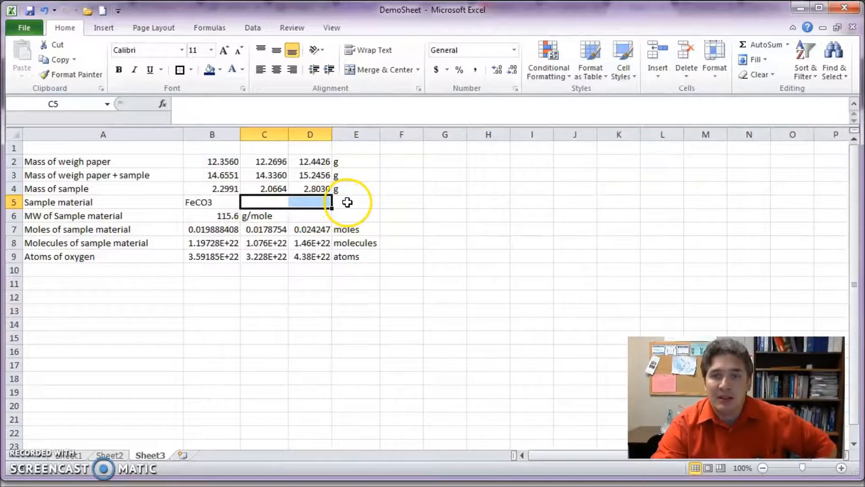
pyautogui.click(310, 378)
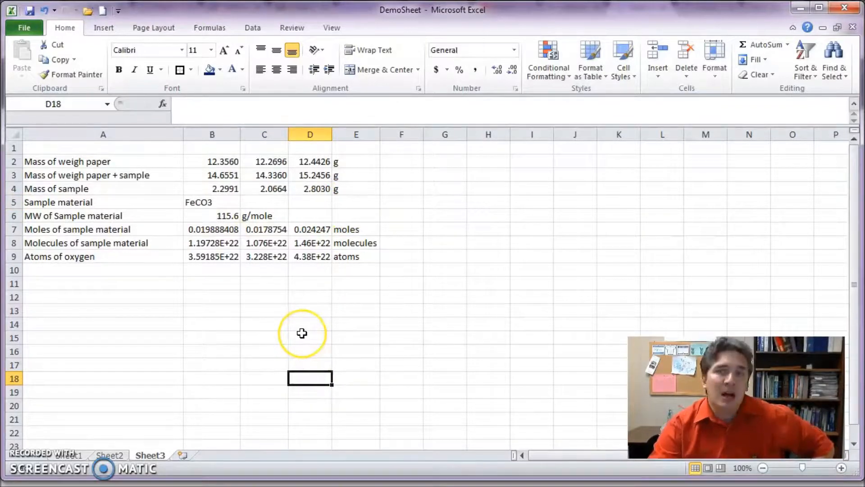
# - Apply All Borders to the whole data table in A2:E9
pyautogui.moveTo(87, 167); pyautogui.dragTo(343, 261)
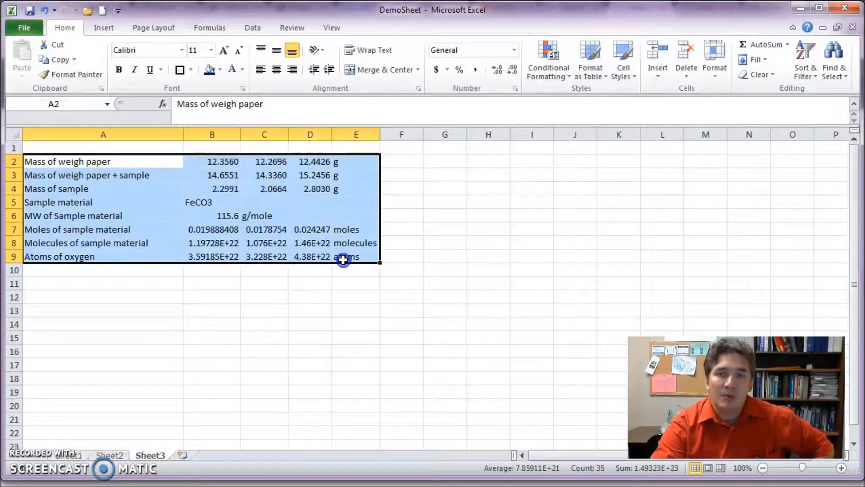
pyautogui.click(191, 70)
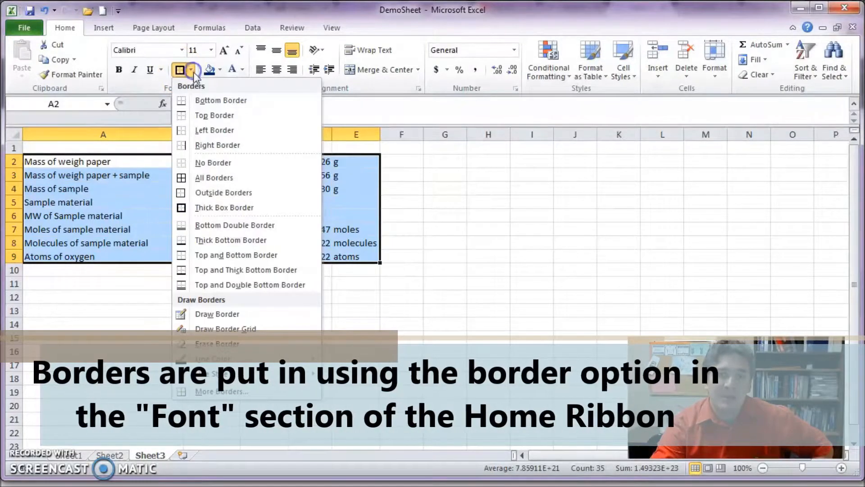
pyautogui.click(231, 178)
pyautogui.click(405, 269)
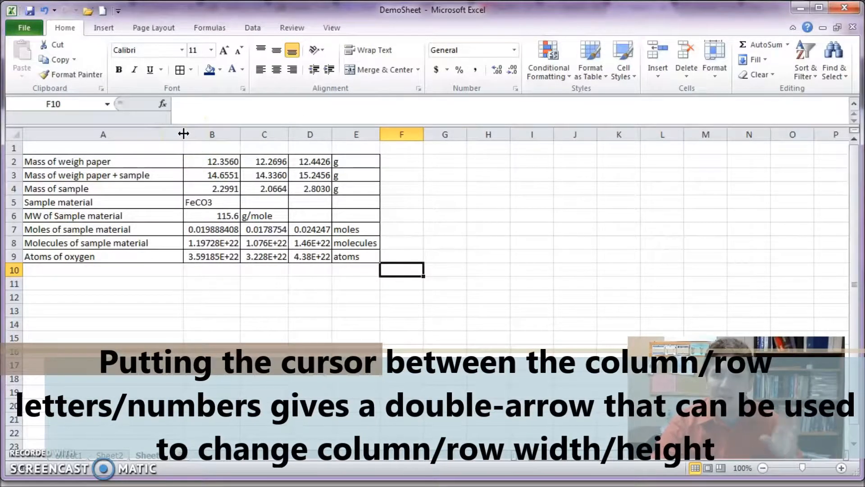
# - Auto-fit column A to its longest label and give columns B through E one equal, wider width
pyautogui.moveTo(184, 133); pyautogui.dragTo(124, 133)
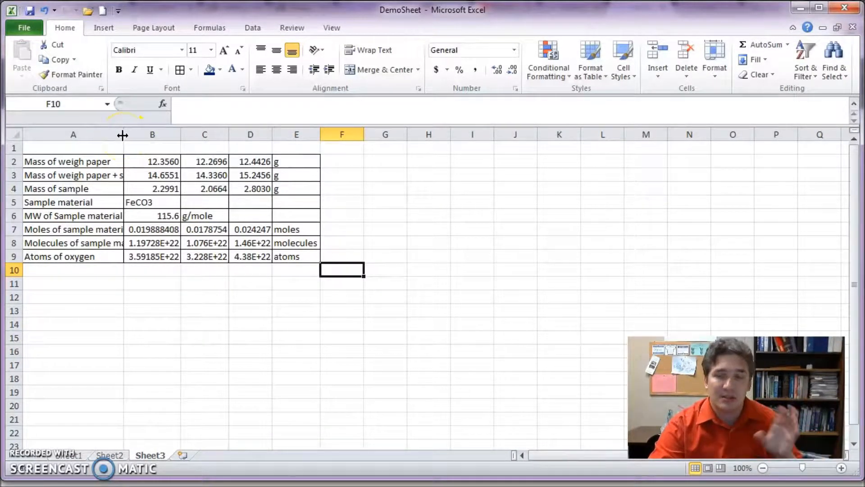
pyautogui.doubleClick(123, 134)
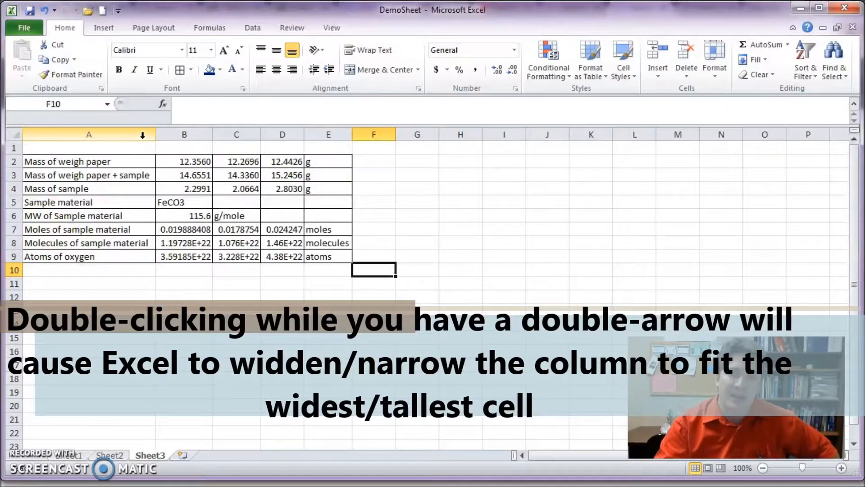
pyautogui.moveTo(325, 131); pyautogui.dragTo(222, 134)
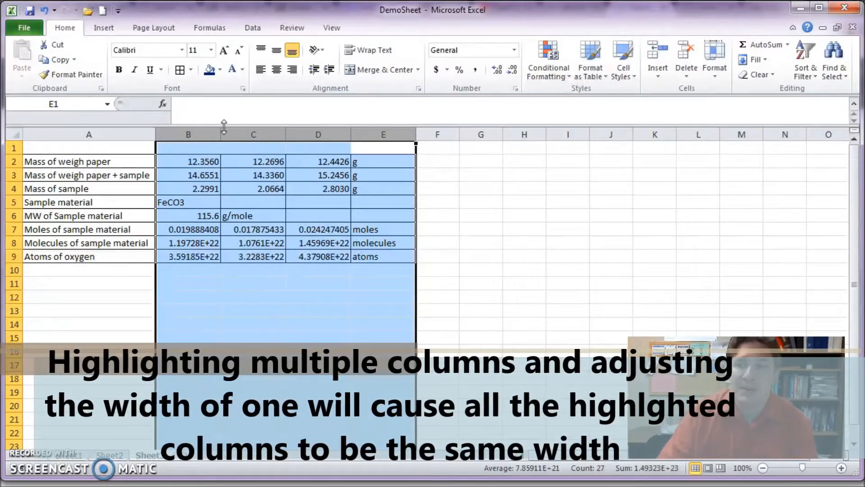
pyautogui.click(138, 189)
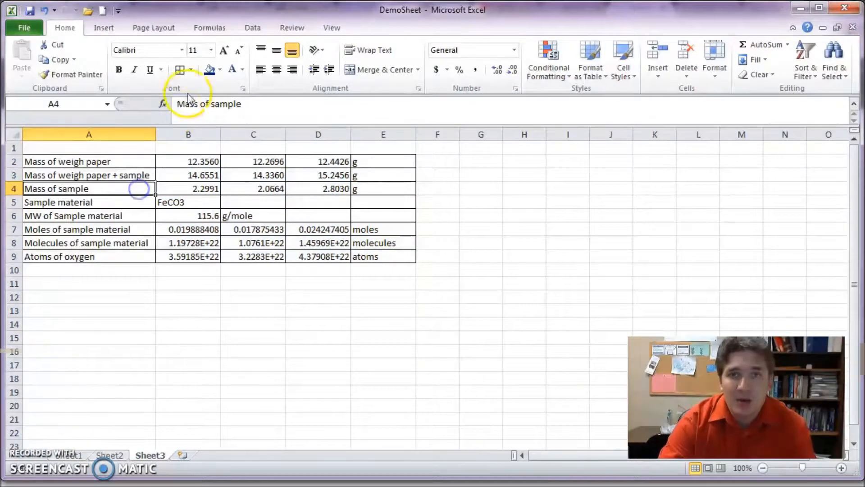
# - Put a Thick Box Border around the three mass rows, A2:E4
pyautogui.click(192, 70)
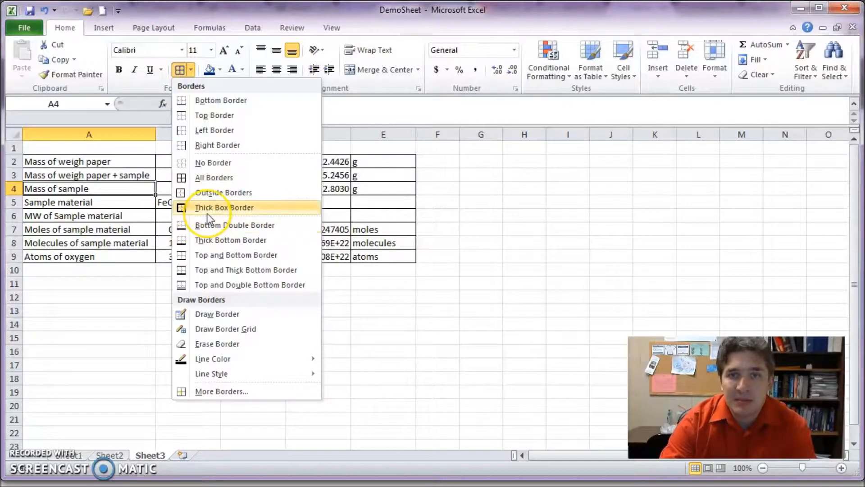
pyautogui.click(194, 72)
pyautogui.moveTo(106, 162); pyautogui.dragTo(366, 189)
pyautogui.click(193, 71)
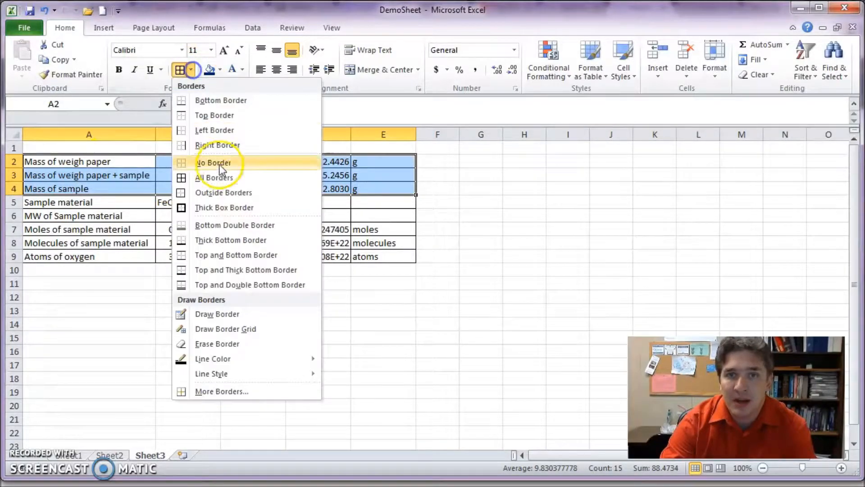
pyautogui.click(218, 207)
pyautogui.click(172, 244)
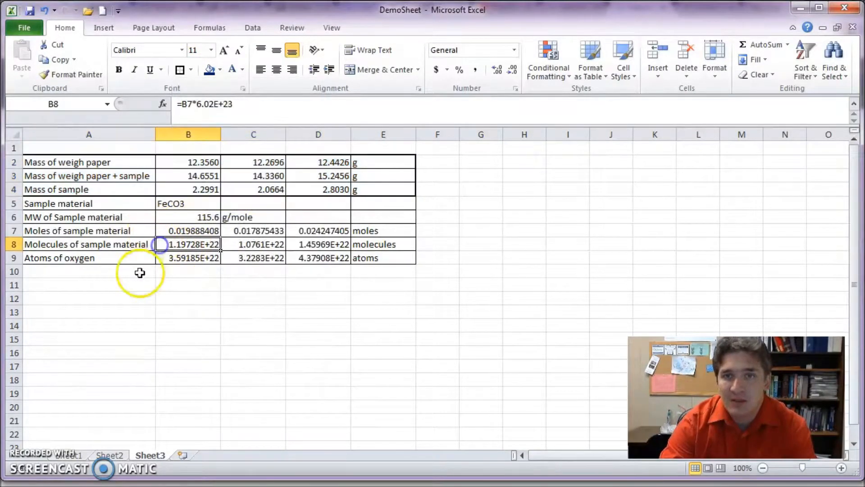
# - Put separate thick box borders around the sample material cells A5:B5 and the molecular weight cells A6:C6
pyautogui.moveTo(135, 202); pyautogui.dragTo(180, 204)
pyautogui.click(180, 70)
pyautogui.click(98, 217)
pyautogui.moveTo(99, 217); pyautogui.dragTo(224, 218)
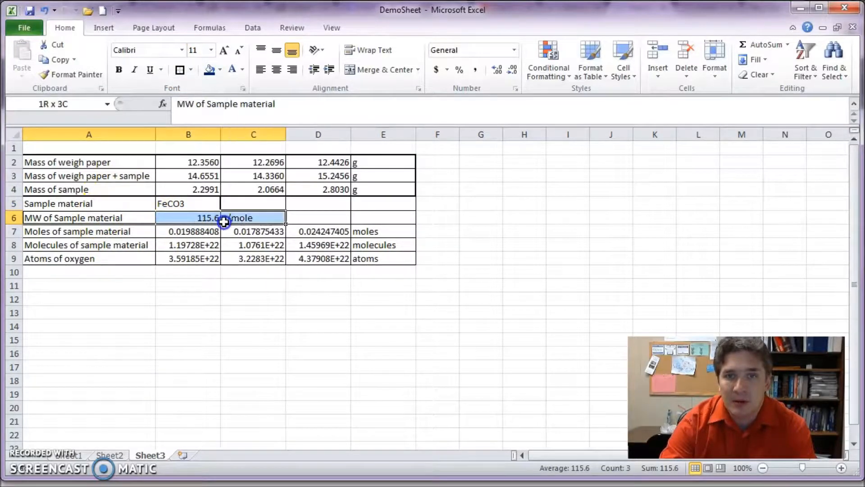
pyautogui.click(179, 69)
# - Put a thick box border around the moles, molecules and atoms rows, A7:E9
pyautogui.moveTo(88, 237); pyautogui.dragTo(356, 249)
pyautogui.click(180, 69)
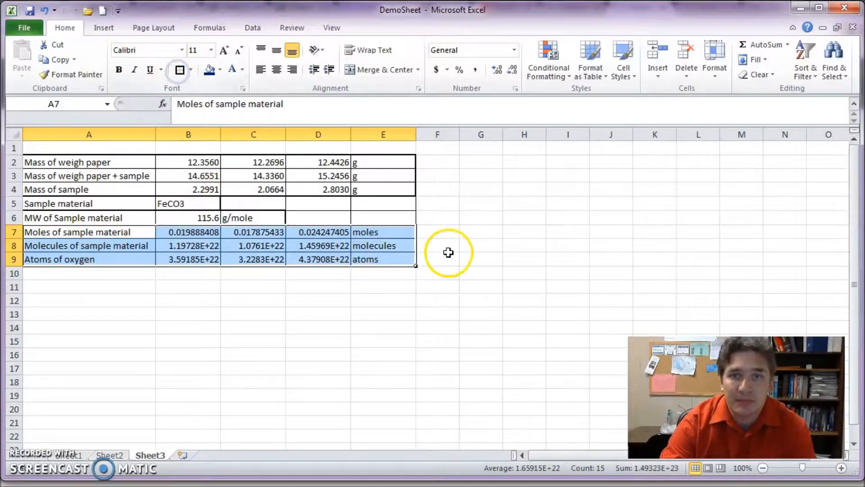
pyautogui.click(444, 248)
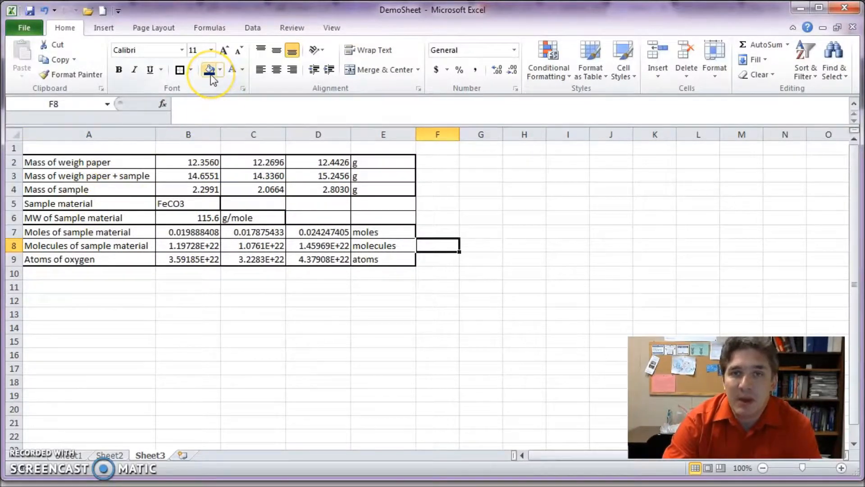
# - Fill the Mass of sample row, A4:E4, with dark blue and make its text white
pyautogui.moveTo(107, 189); pyautogui.dragTo(363, 190)
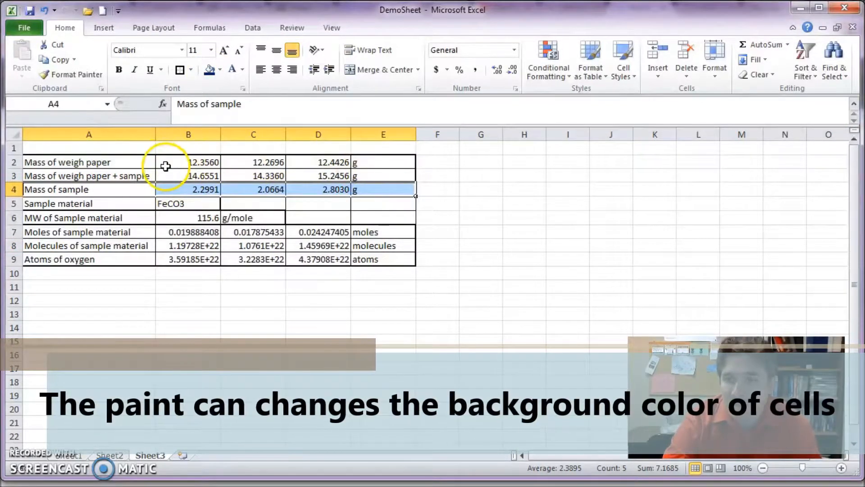
pyautogui.click(221, 70)
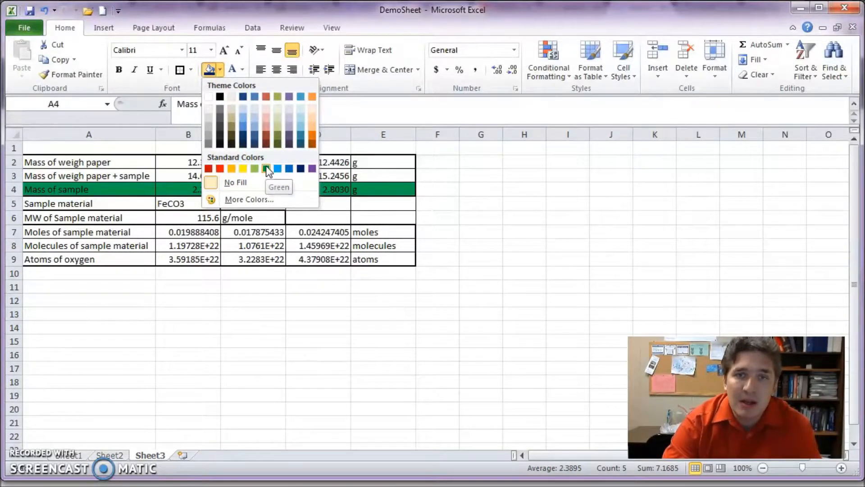
pyautogui.click(301, 169)
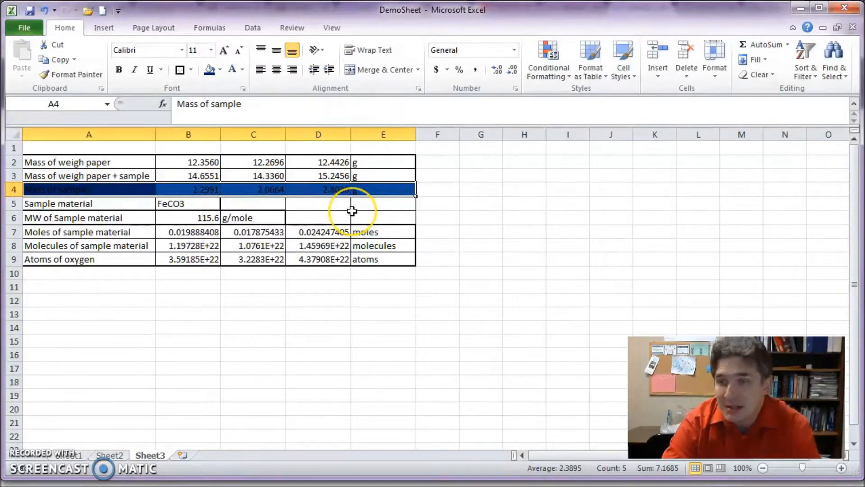
pyautogui.click(232, 71)
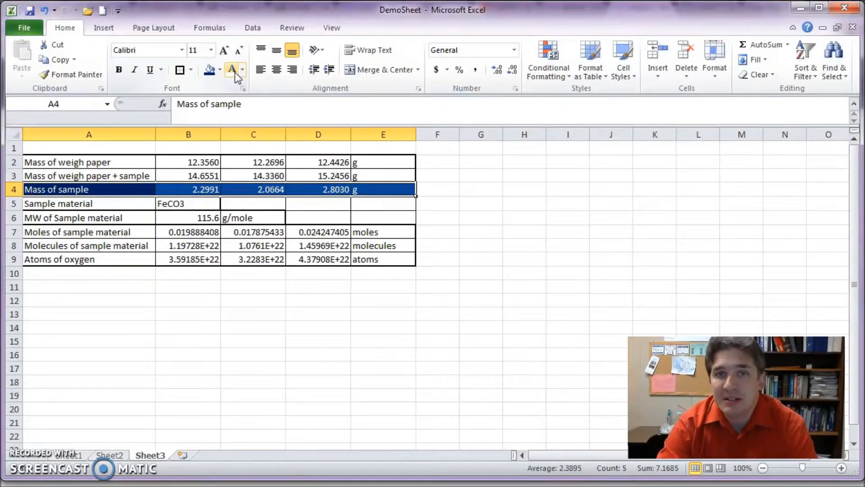
# - Try bold, italic and underline on the Mass of sample row, individually and combined, and remove all three
pyautogui.click(120, 70)
pyautogui.click(120, 69)
pyautogui.click(134, 70)
pyautogui.click(134, 69)
pyautogui.click(150, 69)
pyautogui.click(151, 69)
pyautogui.click(134, 70)
pyautogui.click(150, 70)
pyautogui.click(119, 70)
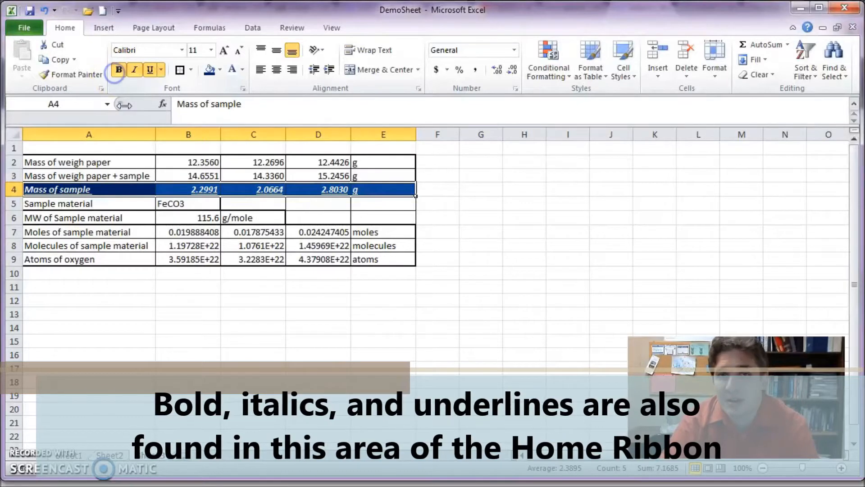
pyautogui.click(119, 70)
pyautogui.click(134, 70)
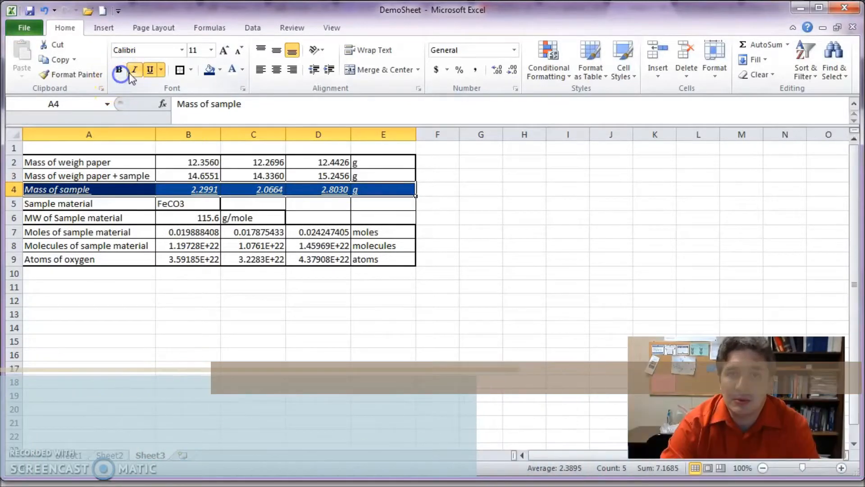
pyautogui.click(150, 70)
pyautogui.click(296, 220)
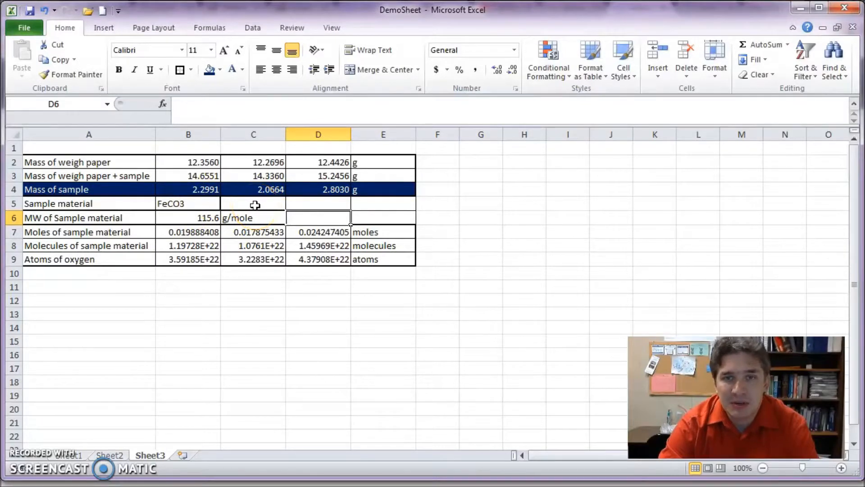
# - Merge and center cells C5:E5 and enter "Name of compound" in the merged cell
pyautogui.moveTo(266, 205); pyautogui.dragTo(358, 206)
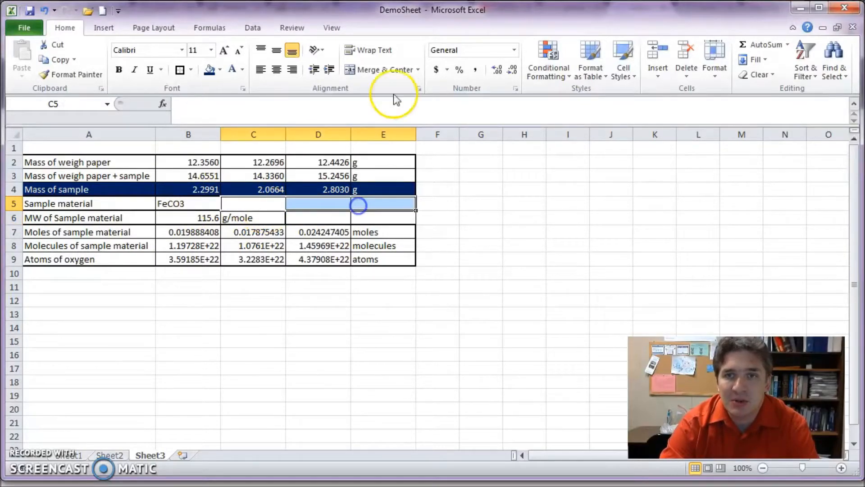
pyautogui.click(389, 69)
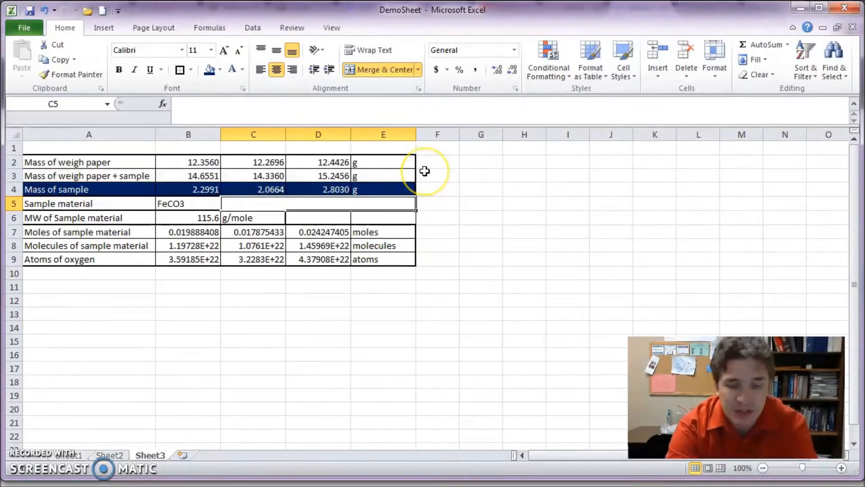
pyautogui.write('Name of compoun')
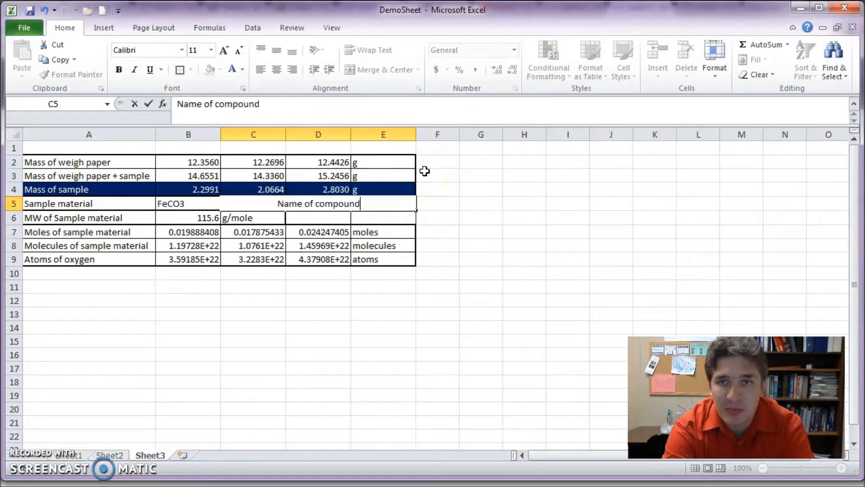
pyautogui.write('d')
pyautogui.press('Return')
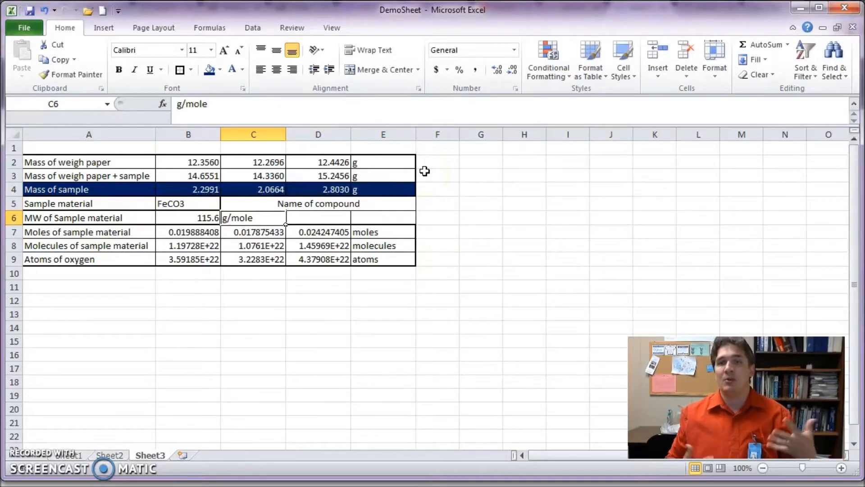